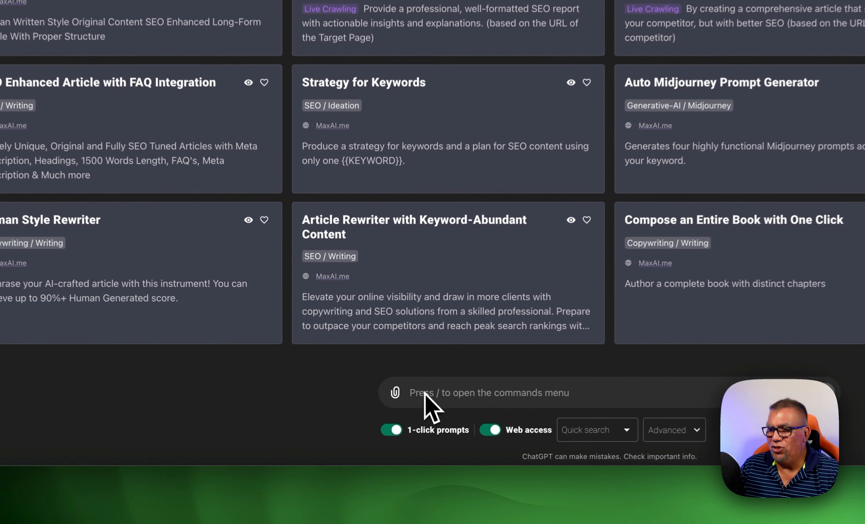
Enter a prompt requesting a table of 20 inspirational quotes about being creative for high school students, with quote and name columns, inviting clarifying questions first
type("You are the world’s best content creator. Create a list of 20 encouraging or inspirational quotes about being creative for high school students. Please put the content you create in a table format with one being the quote and the other being the name of the person who said it.I want to make sure you understand so ask me any questions you may have before creating this.")
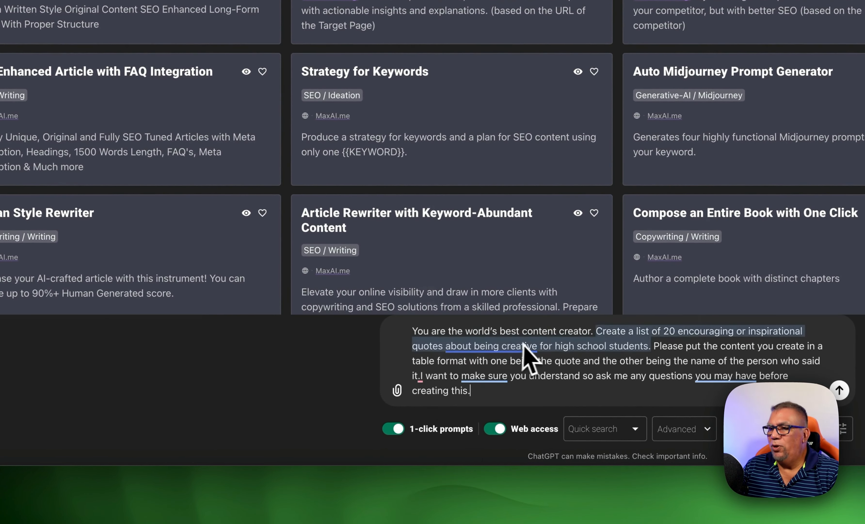
mouse_move(536, 345)
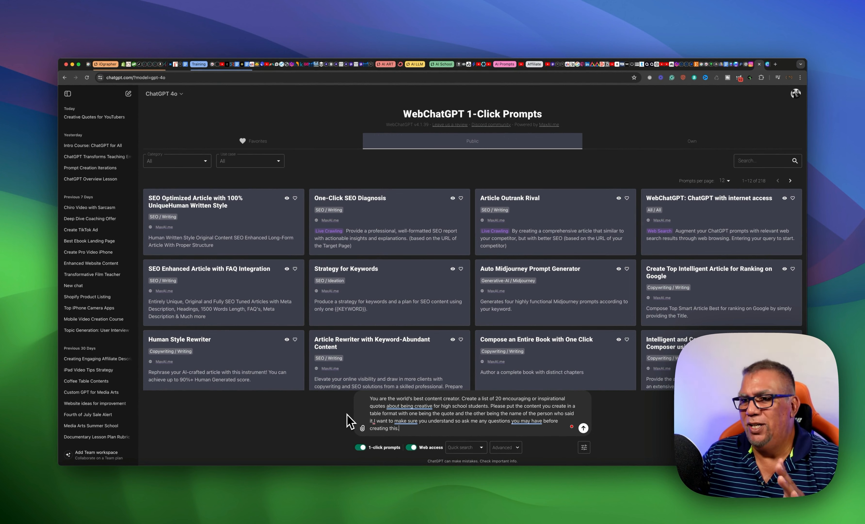
mouse_move(405, 410)
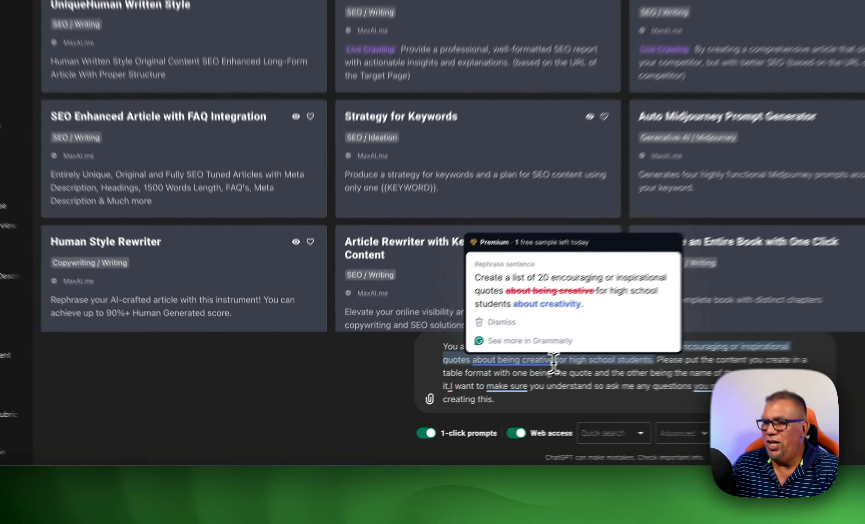
Replace "creative" with "learning" in the prompt and submit it
key("BackSpace")
key("BackSpace")
key("BackSpace")
key("BackSpace")
key("BackSpace")
key("BackSpace")
key("BackSpace")
key("BackSpace")
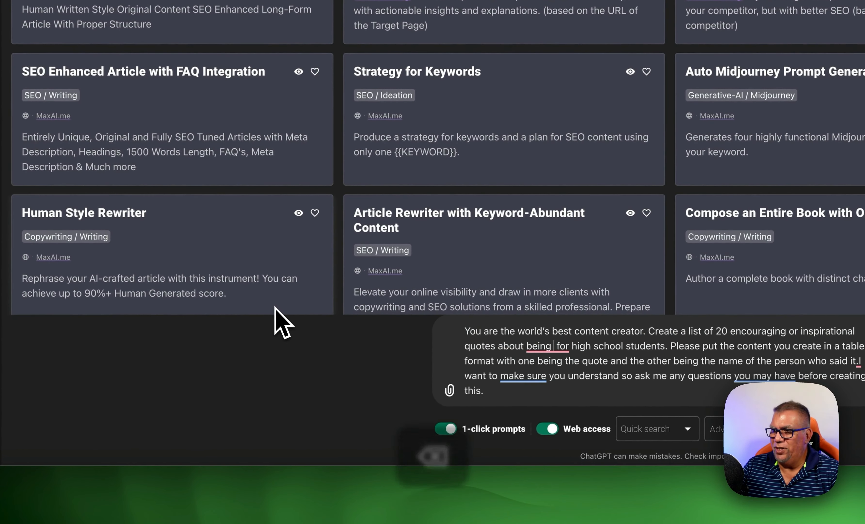
type("learning")
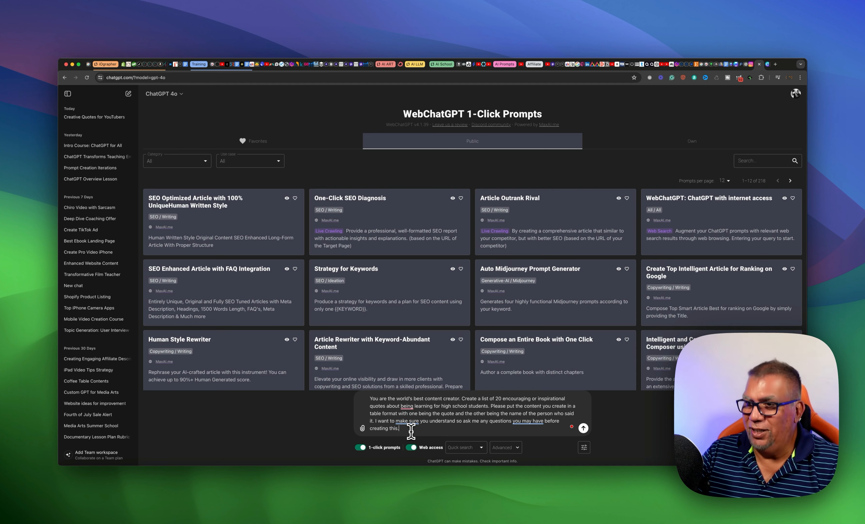
key("Return")
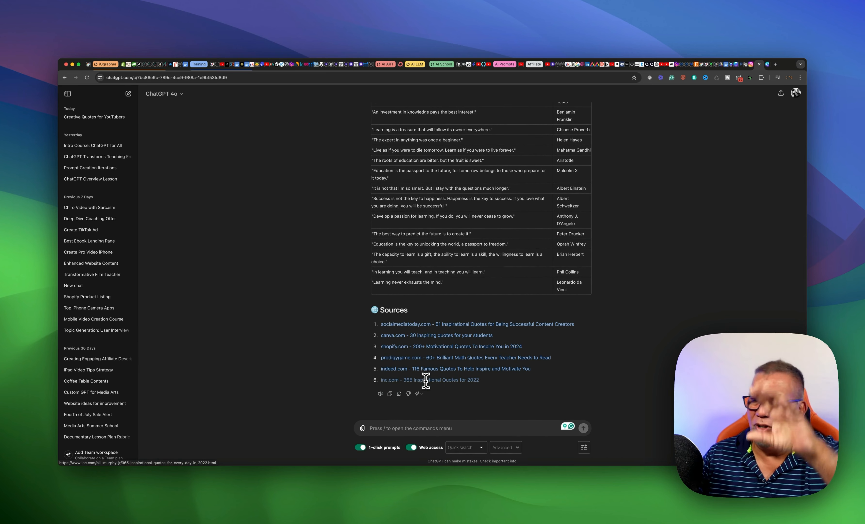
Copy the entire generated table of quotes and names, including its header row
scroll(426, 381, "up", 5)
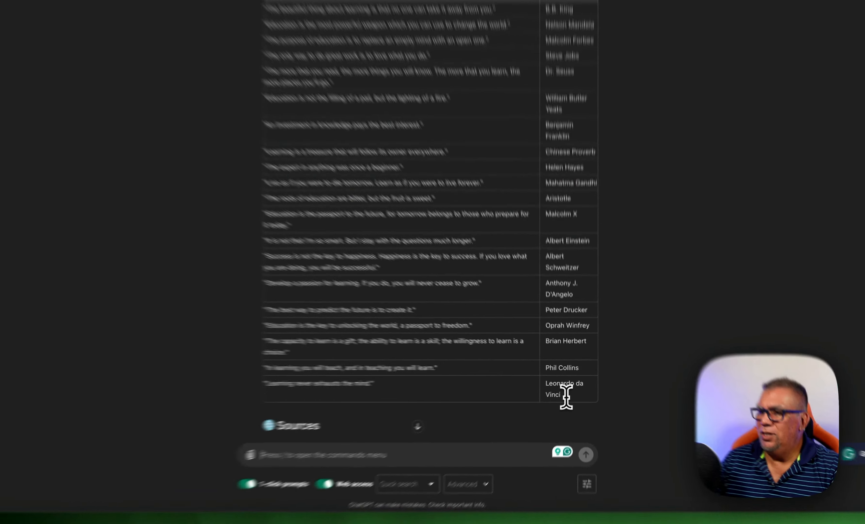
left_click_drag(570, 390, 374, 135)
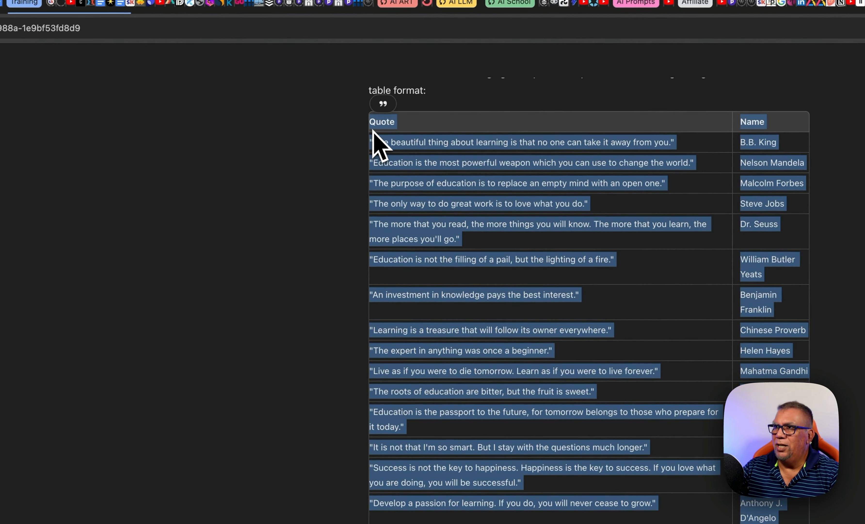
key("super+c")
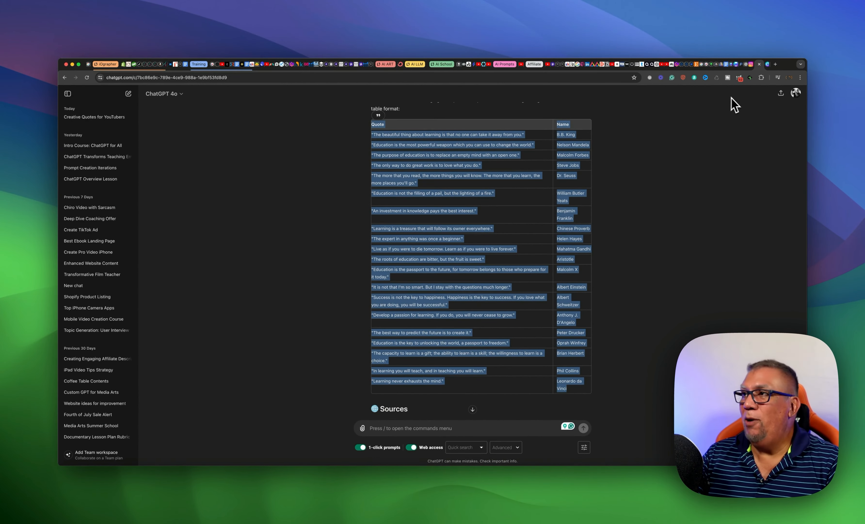
Switch to Canva and search the templates for "instagram quotes"
left_click(767, 63)
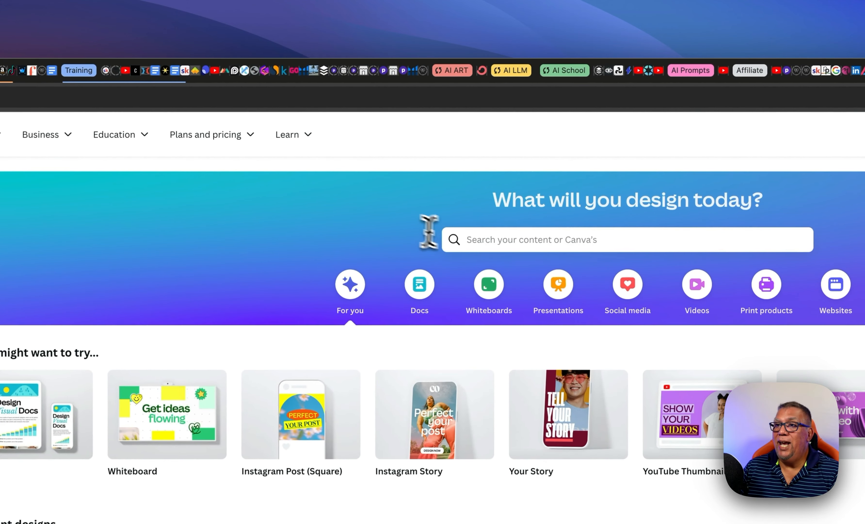
left_click(477, 238)
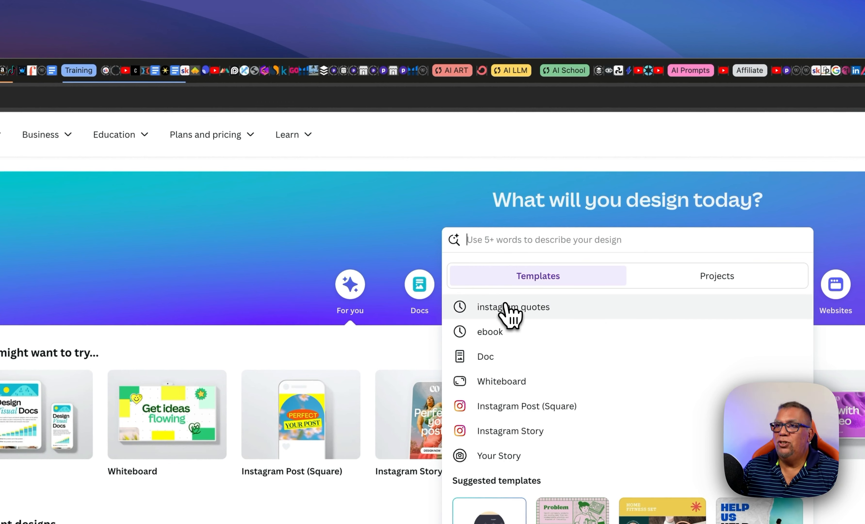
left_click(511, 315)
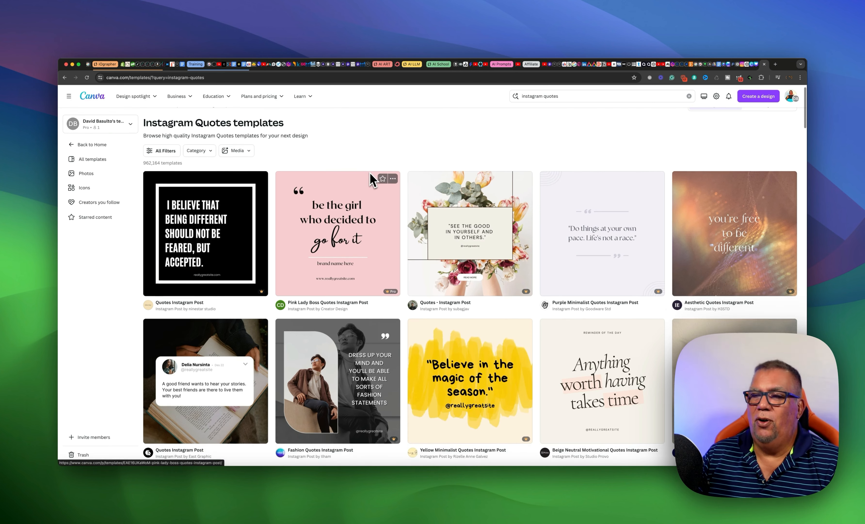
Browse the quote templates and open "Orange Tosca Modern Minimalist Quotes Instagram Post" for customizing
scroll(384, 181, "down", 3)
scroll(386, 183, "down", 4)
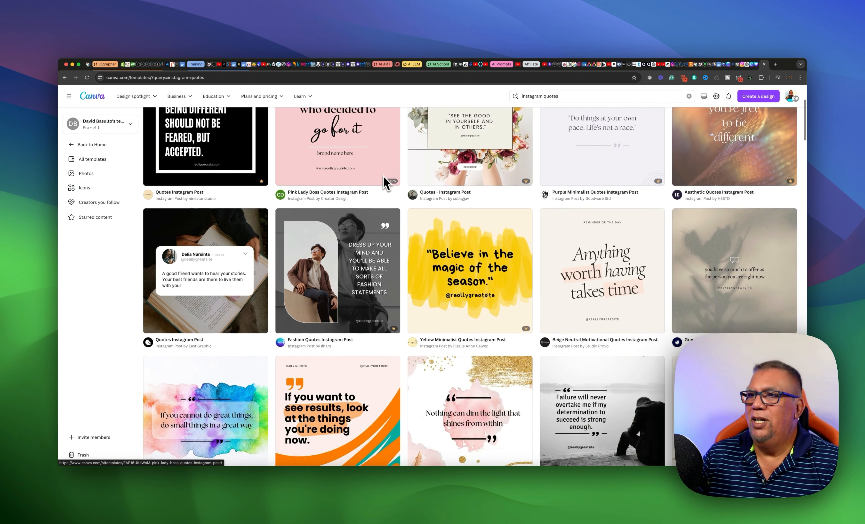
scroll(296, 281, "up", 7)
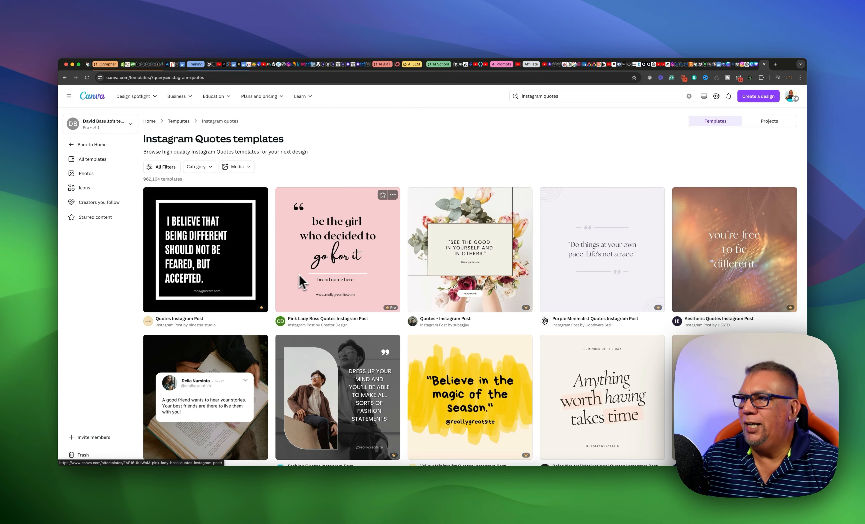
scroll(313, 274, "down", 2)
scroll(314, 279, "down", 12)
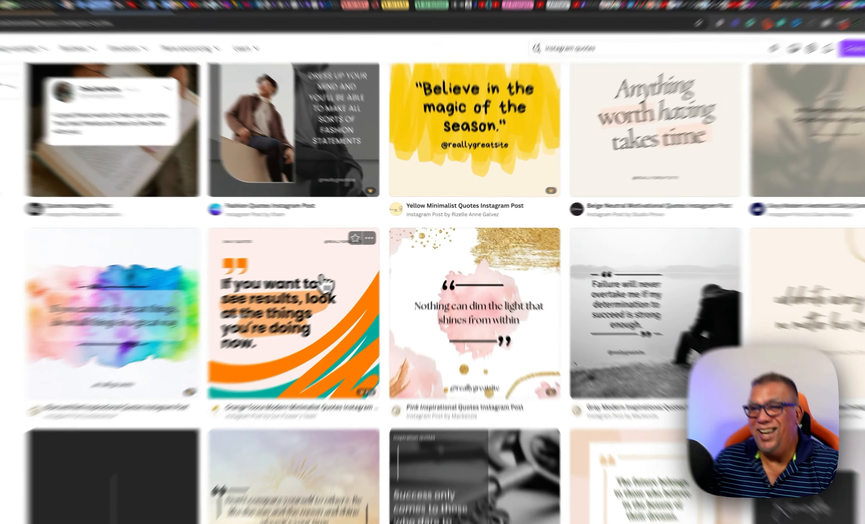
left_click(323, 282)
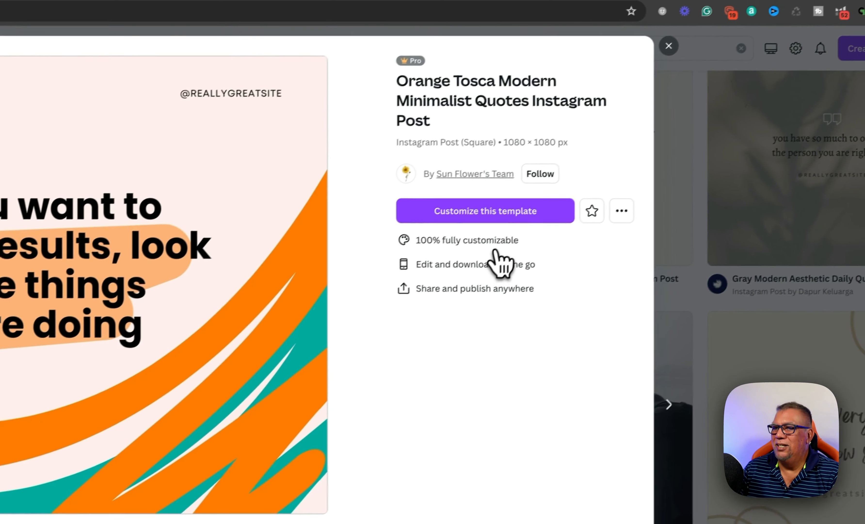
left_click(578, 163)
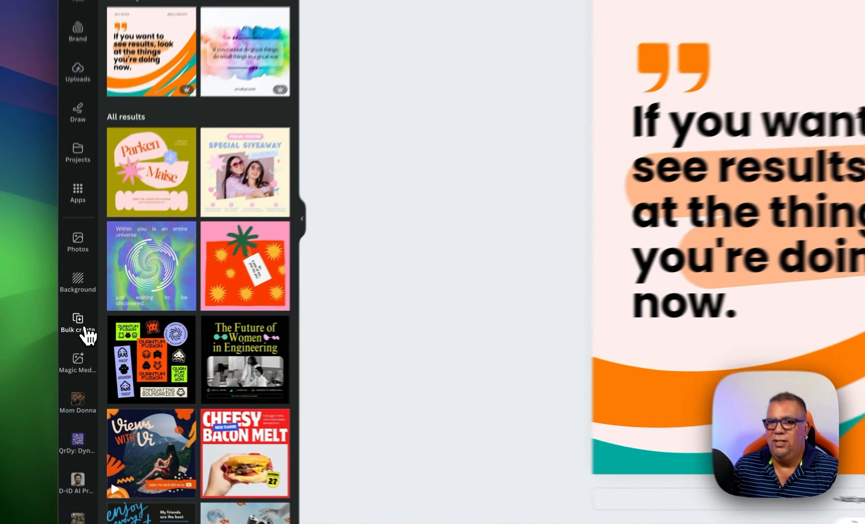
Start a bulk creation with manual data entry and paste the copied quote table over the sample data, starting at the first column header
left_click(72, 344)
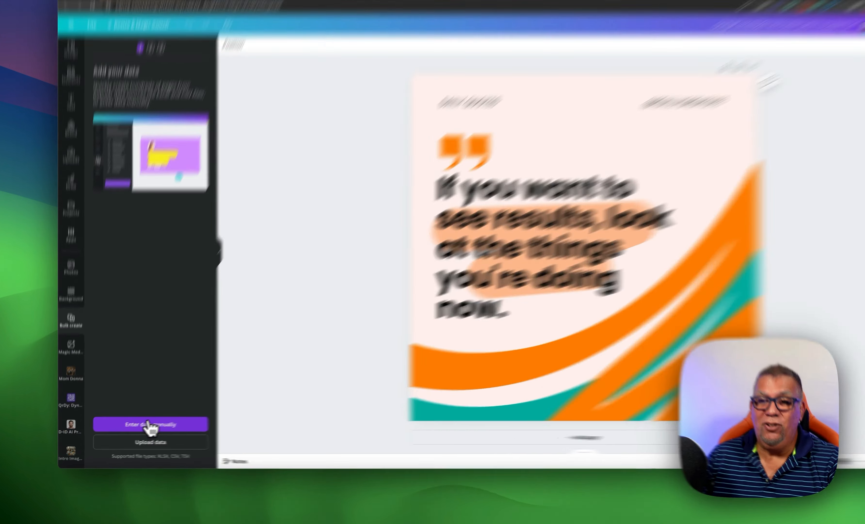
left_click(134, 429)
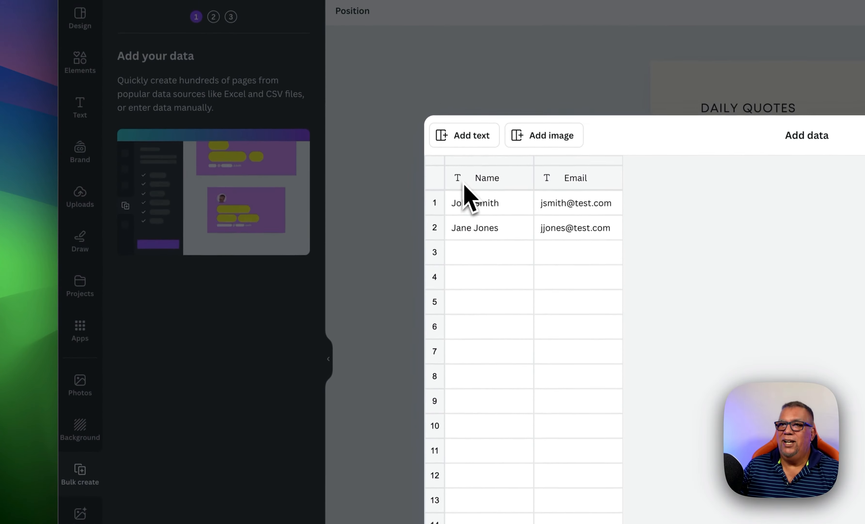
left_click(464, 185)
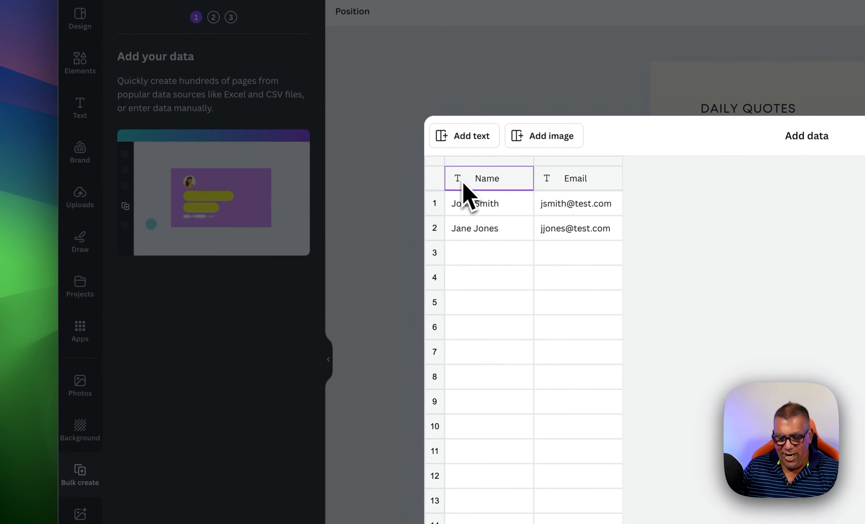
key("super+v")
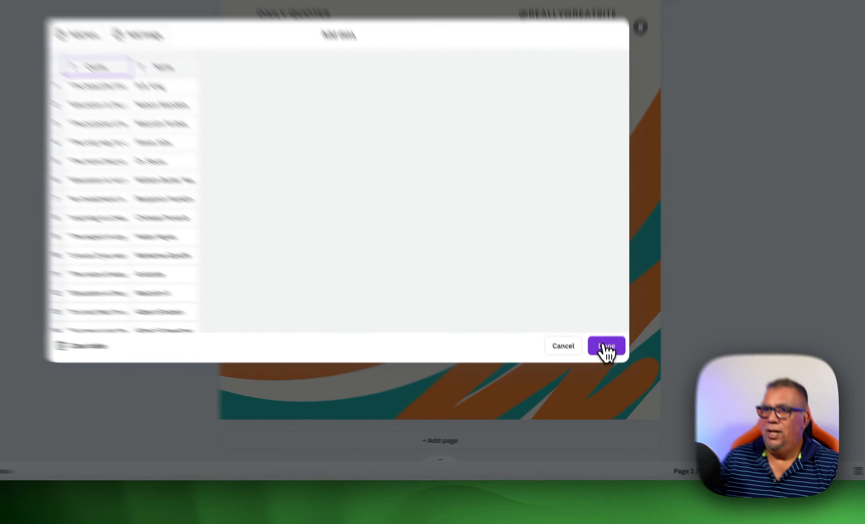
left_click(608, 377)
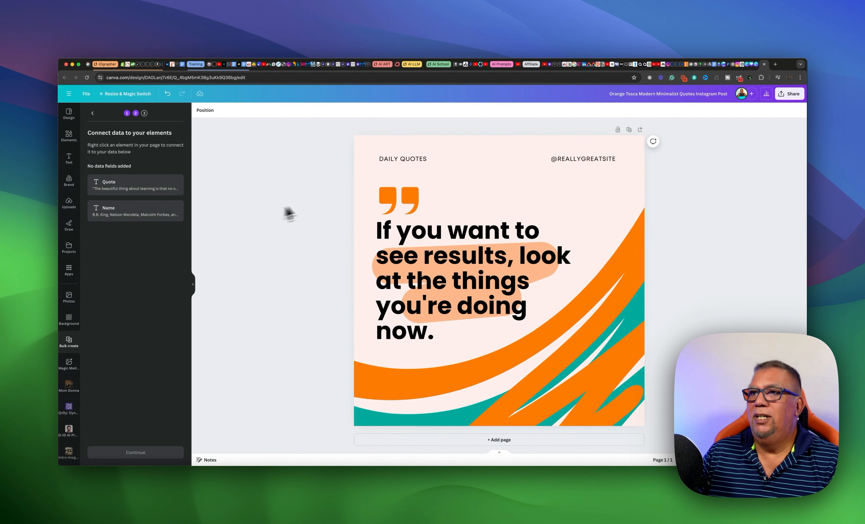
left_click(426, 243)
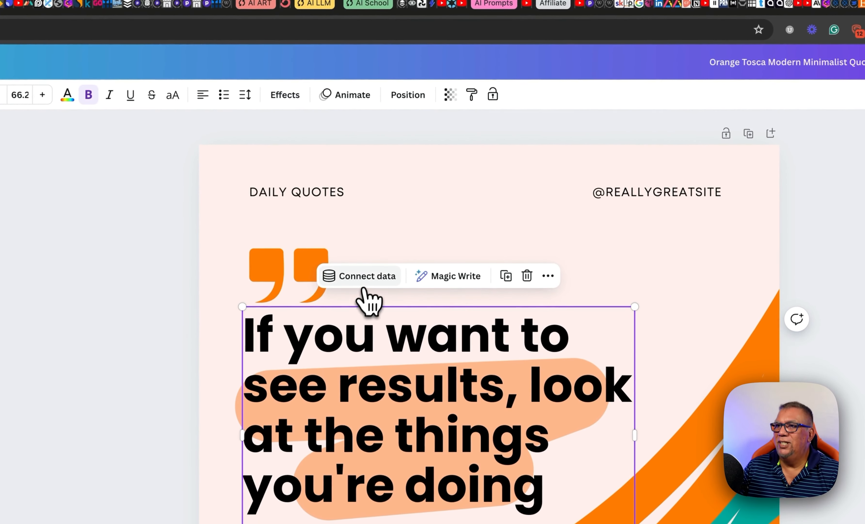
left_click(366, 281)
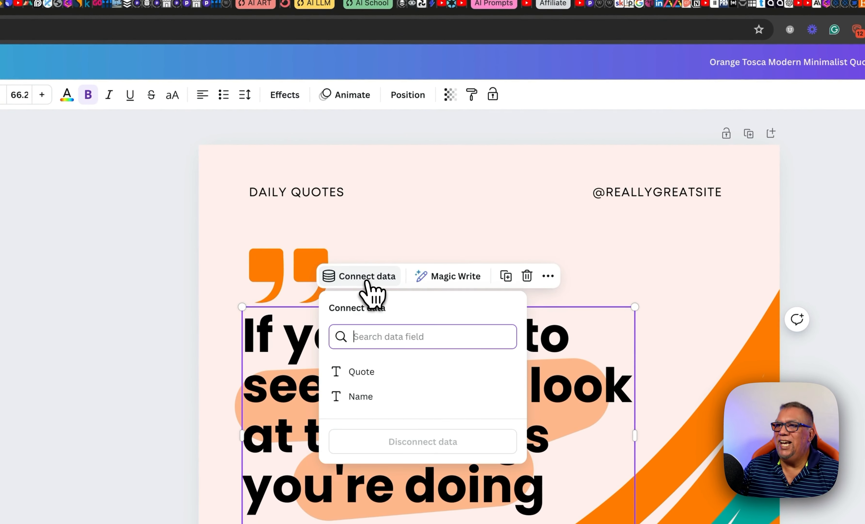
left_click(360, 369)
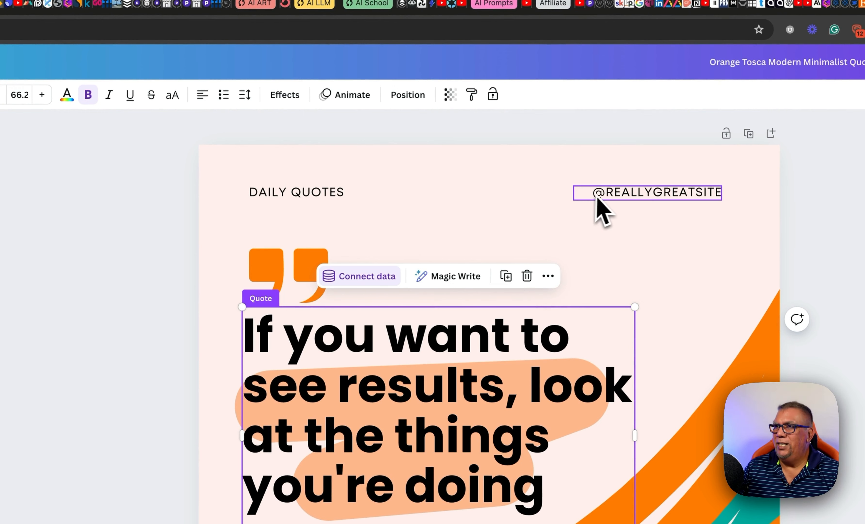
left_click(608, 197)
left_click(574, 157)
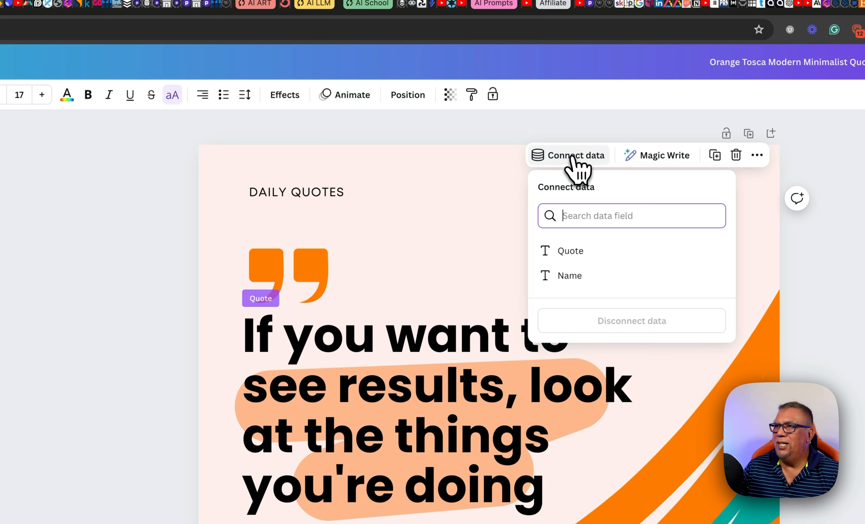
left_click(580, 278)
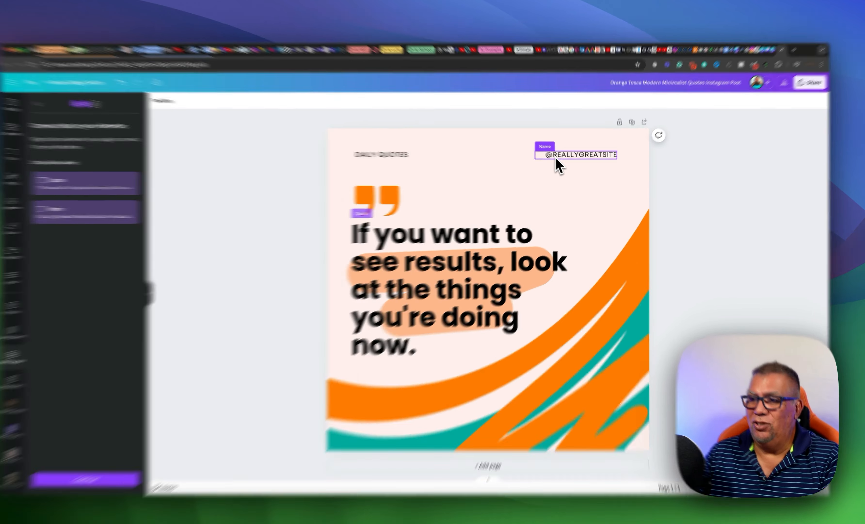
left_click_drag(560, 161, 466, 355)
left_click_drag(317, 407, 344, 387)
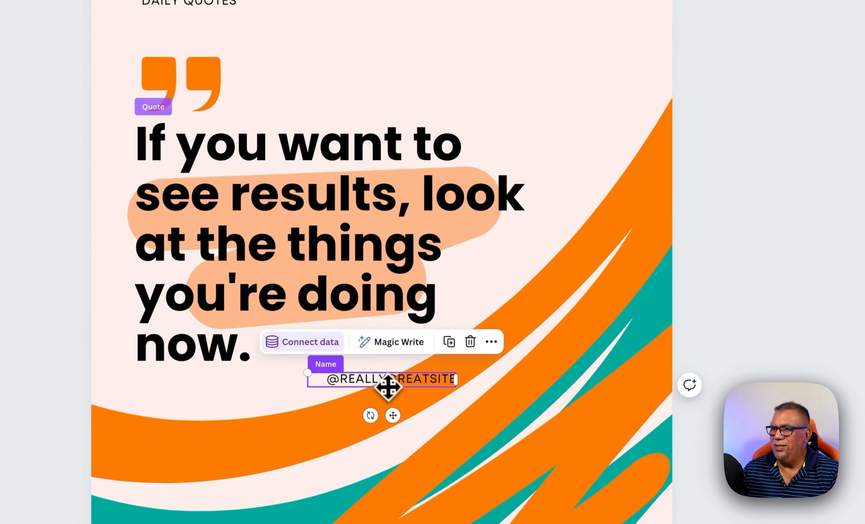
left_click_drag(388, 386, 511, 53)
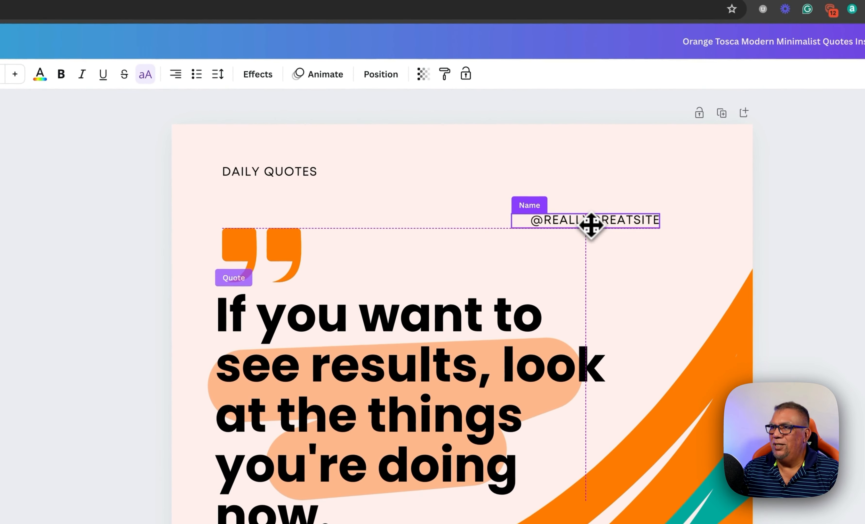
left_click_drag(591, 226, 593, 224)
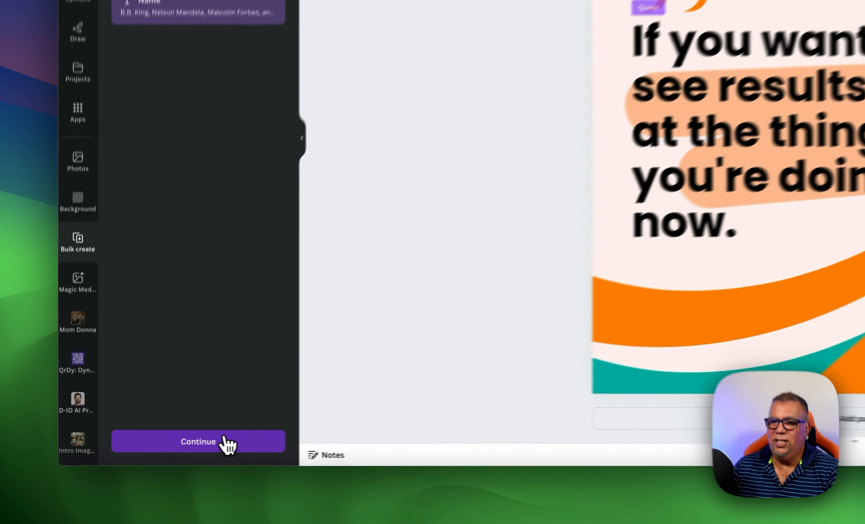
Generate 20 designs from the connected data with all quotes included, and look through the resulting pages
left_click(151, 453)
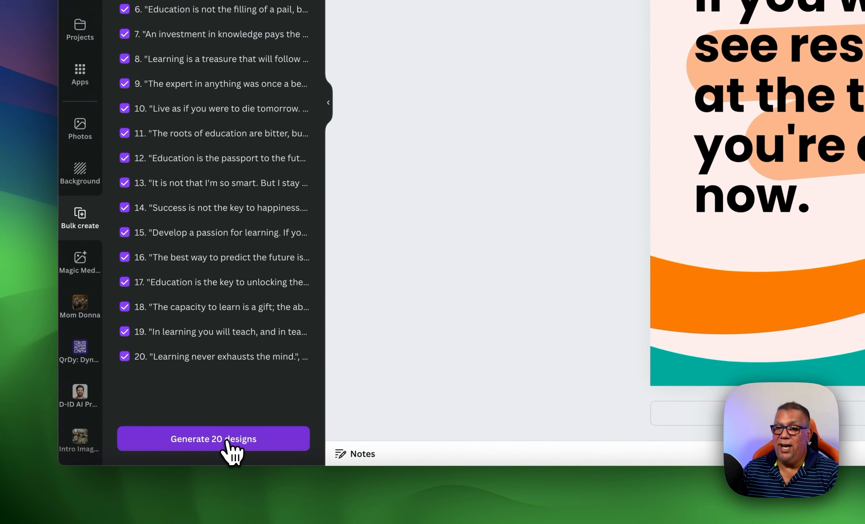
left_click(232, 452)
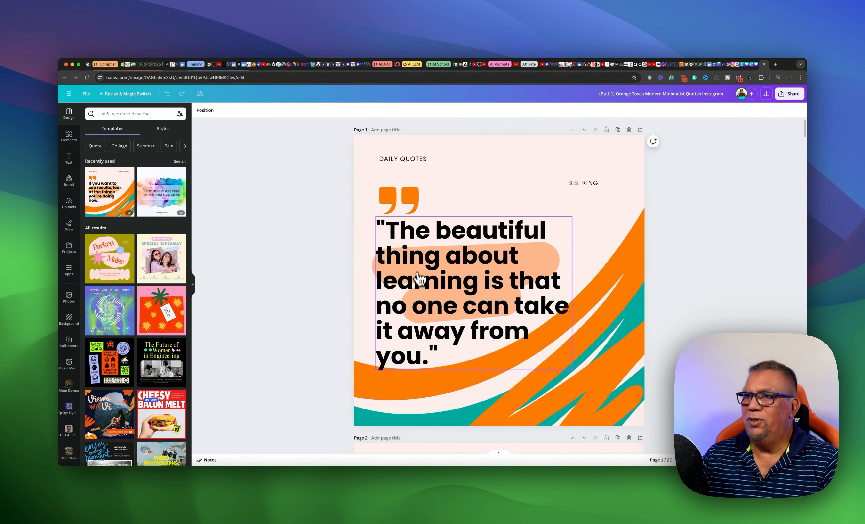
scroll(428, 289, "down", 6)
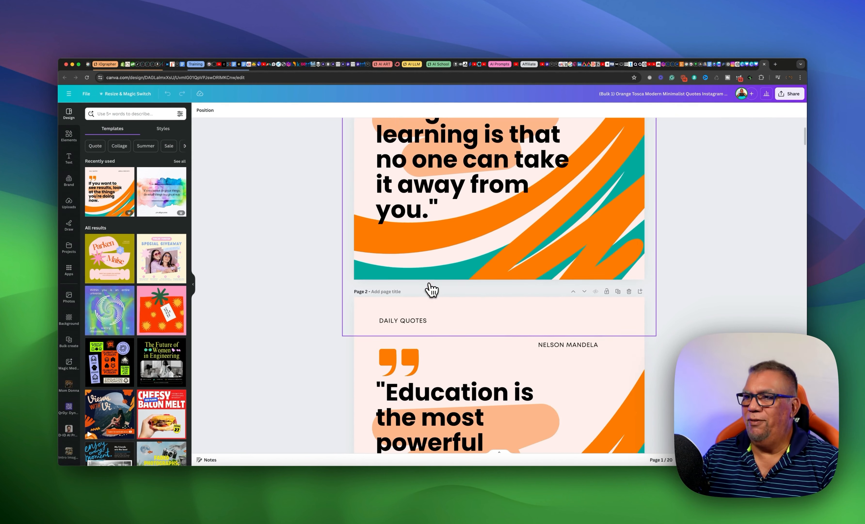
scroll(431, 289, "down", 8)
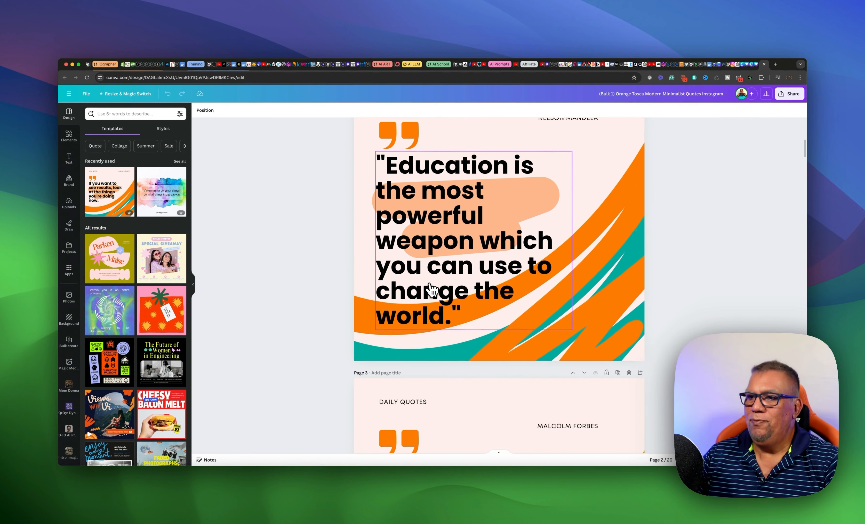
scroll(431, 289, "down", 10)
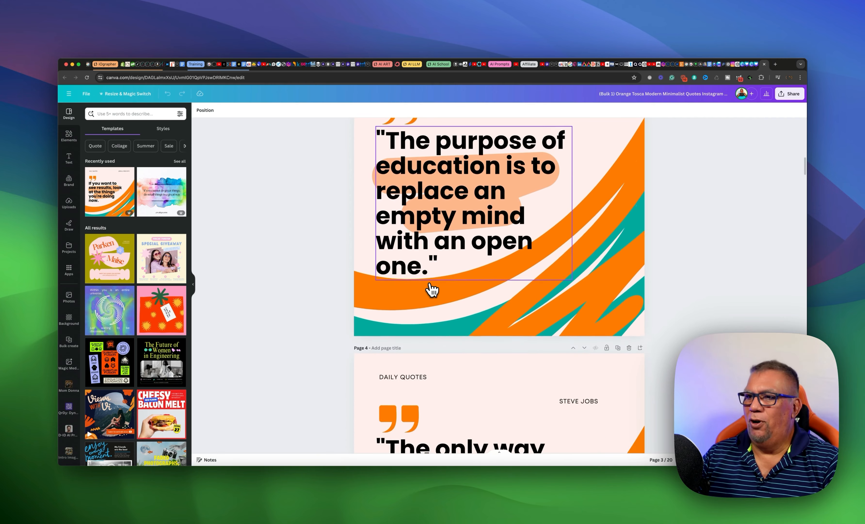
Look through the remaining generated quote pages to check how each quote and name fits the layout
scroll(431, 290, "down", 3)
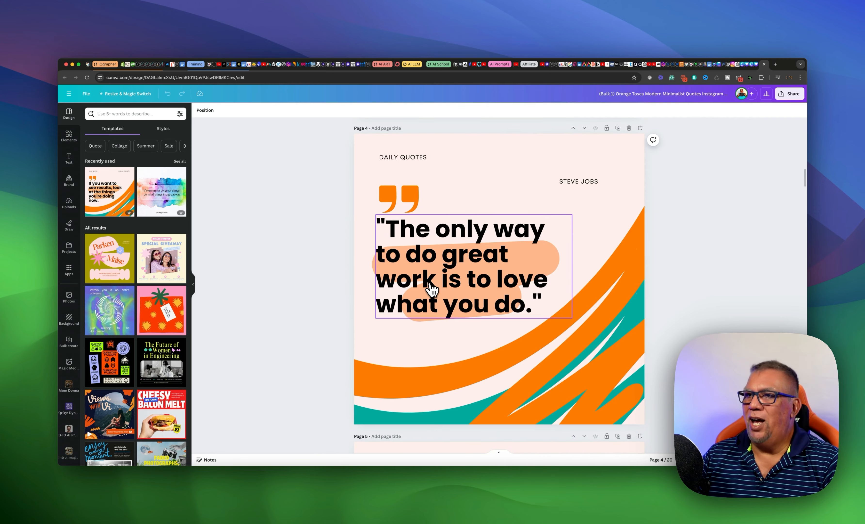
scroll(432, 290, "down", 20)
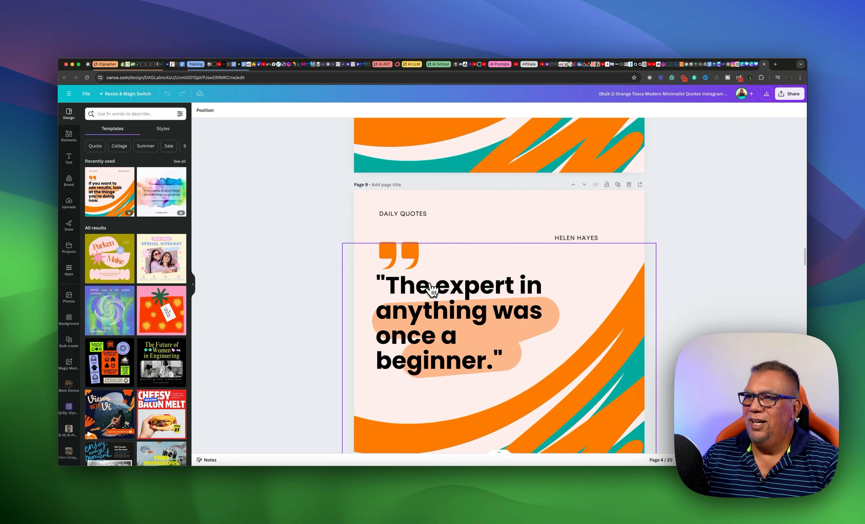
scroll(431, 290, "down", 20)
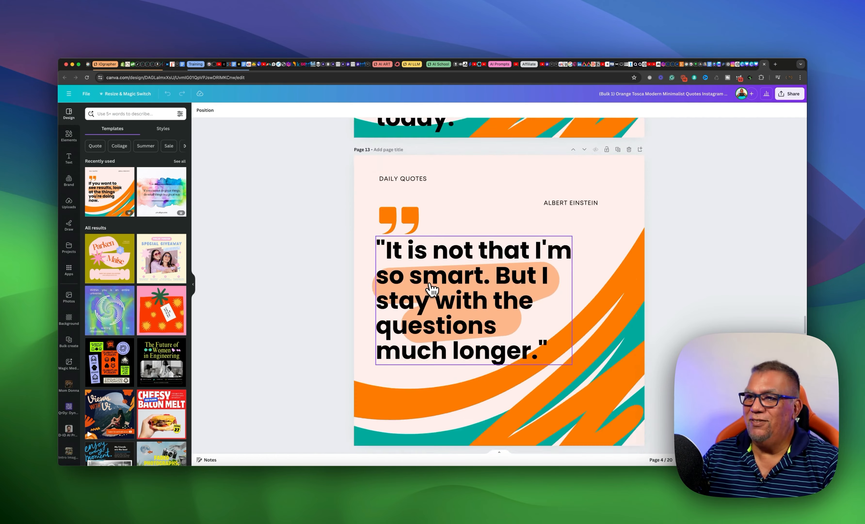
scroll(431, 290, "down", 15)
scroll(409, 282, "up", 20)
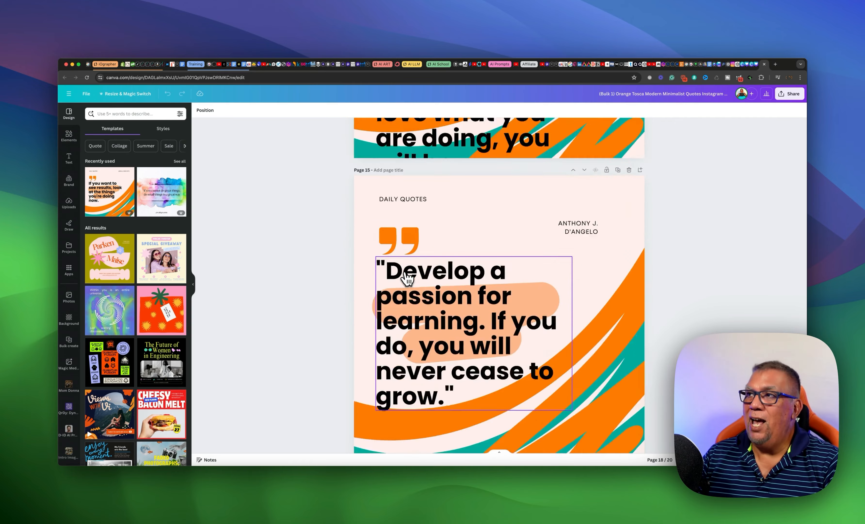
scroll(407, 279, "up", 20)
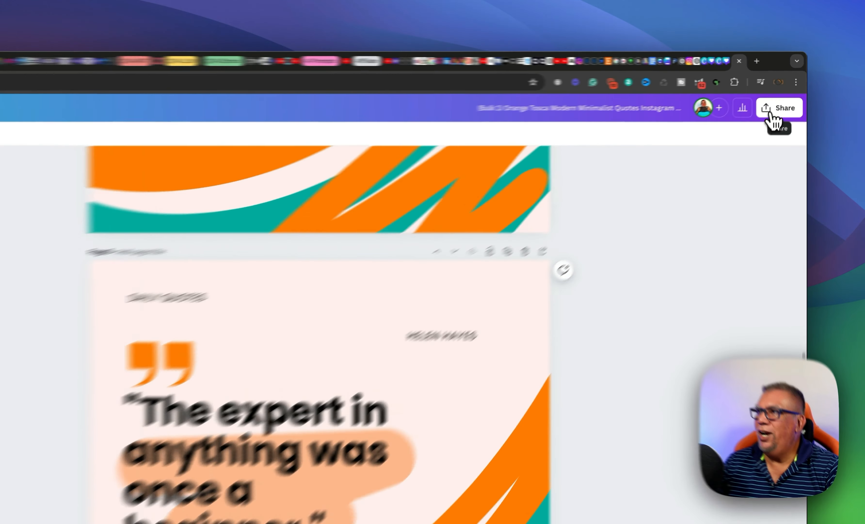
Download all 20 pages of the design as PNG images at 1,080 × 1,080 px
left_click(782, 100)
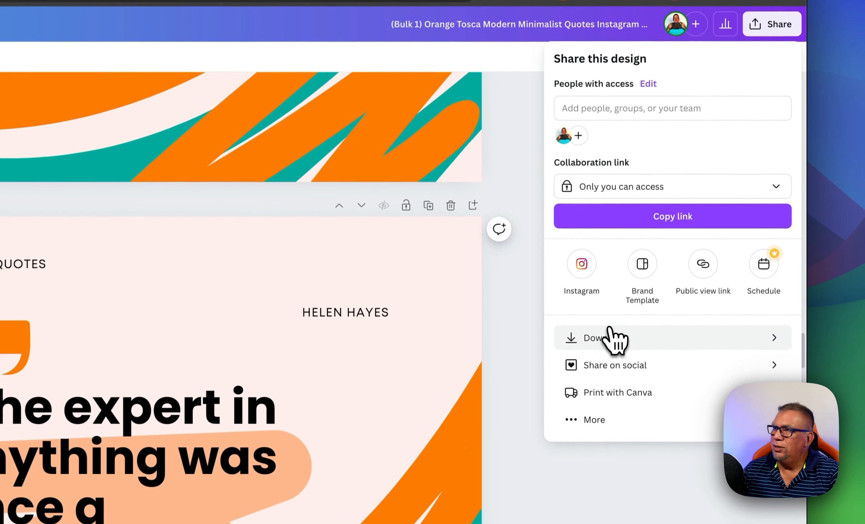
left_click(609, 328)
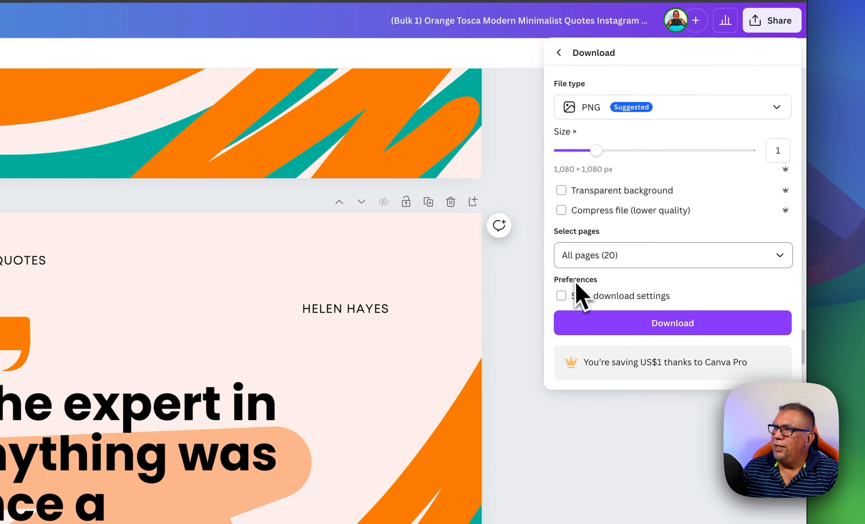
left_click(607, 255)
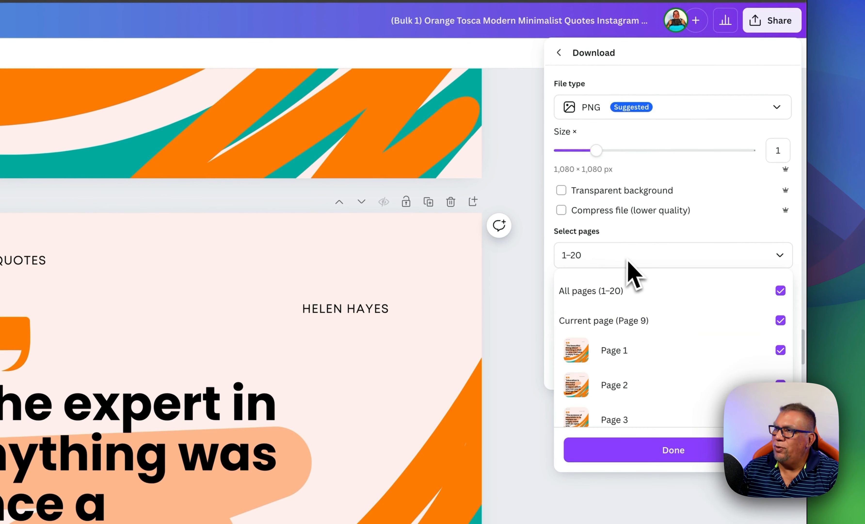
left_click(619, 262)
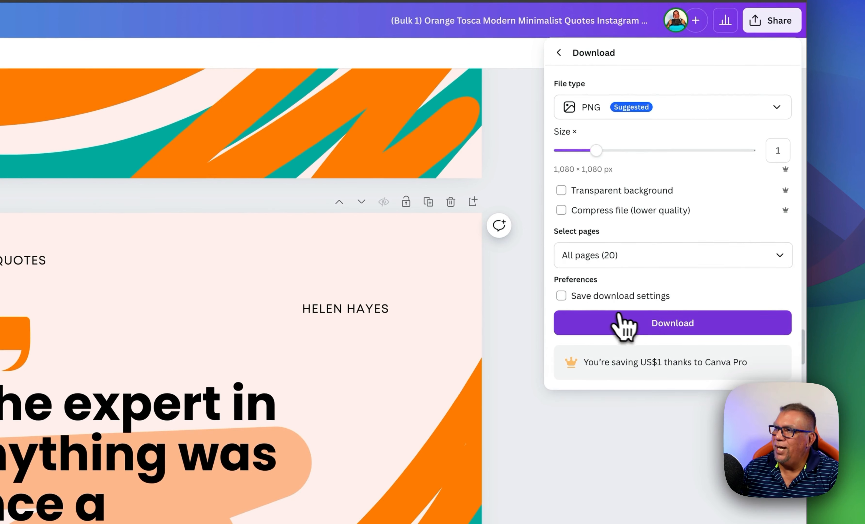
left_click(625, 322)
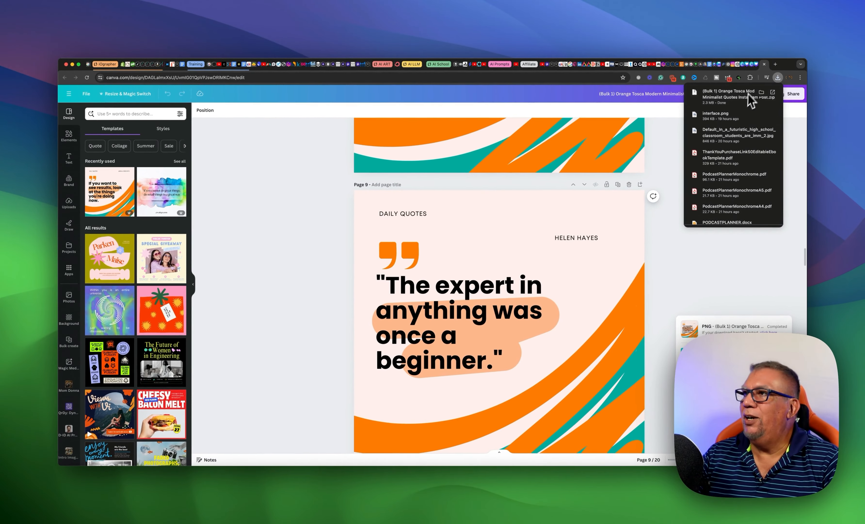
Show the downloaded ZIP in the Downloads folder, extract it and open the extracted folder of quote images
mouse_move(762, 93)
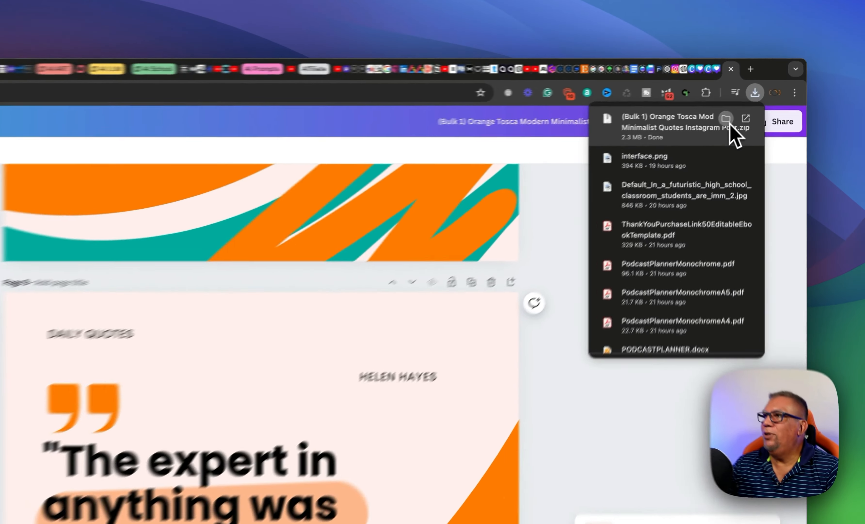
left_click(727, 118)
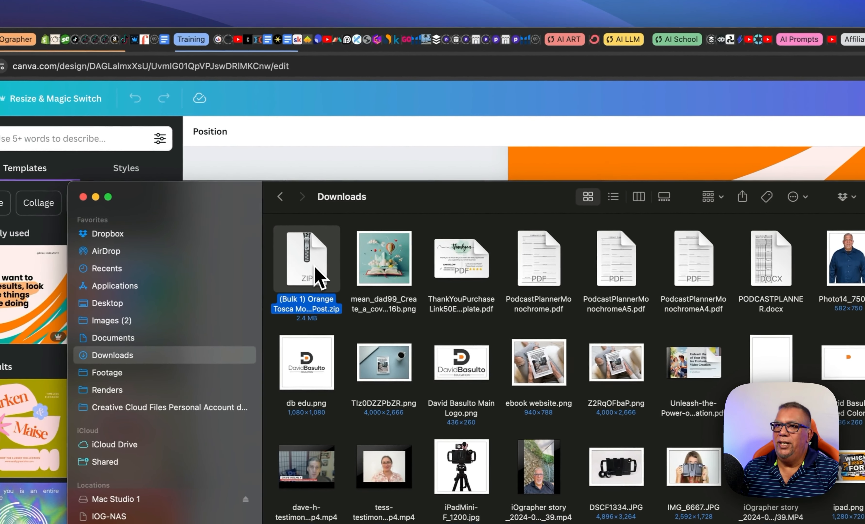
double_click(320, 277)
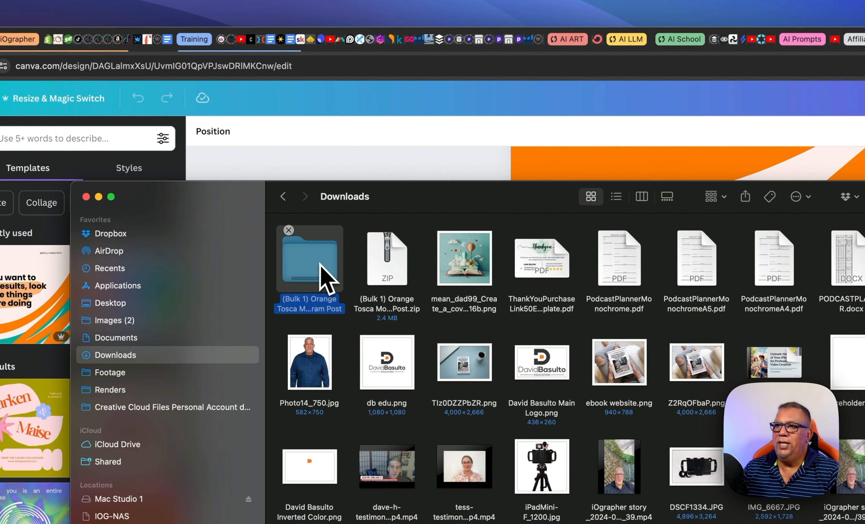
double_click(320, 277)
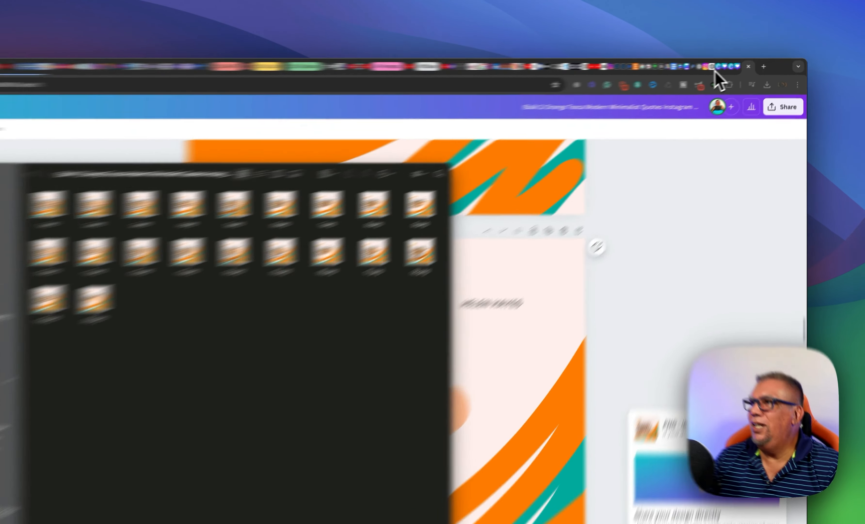
Switch to ChatGPT and request Instagram and LinkedIn content in a table including all the quotes and names, Instagram post, LinkedIn post
left_click(738, 64)
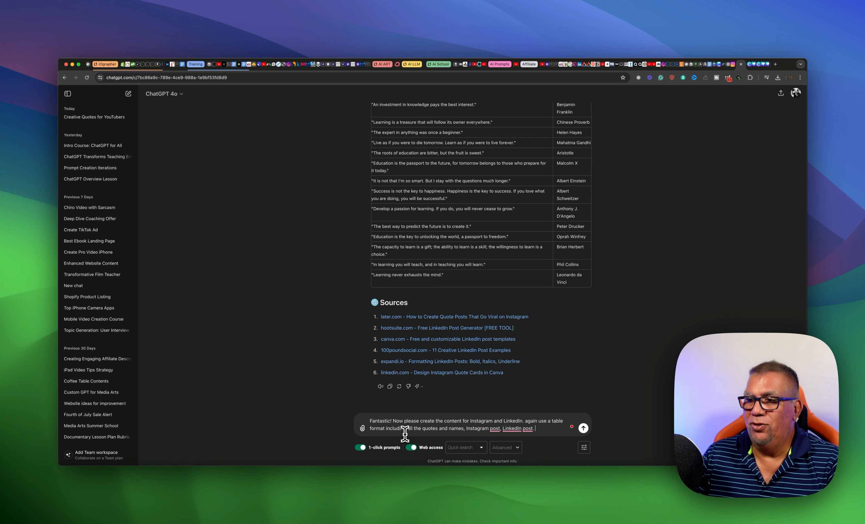
key("Return")
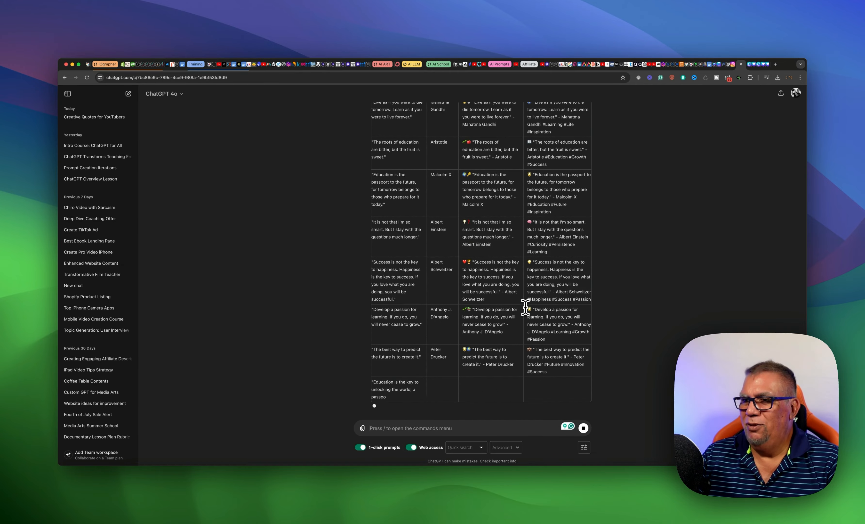
Select the generated Instagram and LinkedIn posts table up through its Quote header and copy it
left_click_drag(525, 307, 426, 242)
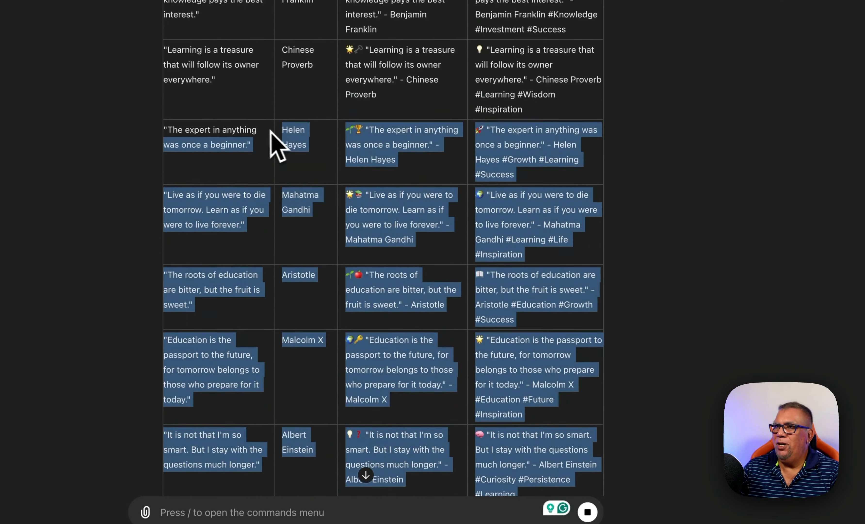
scroll(270, 130, "up", 10)
left_click_drag(270, 130, 203, 120)
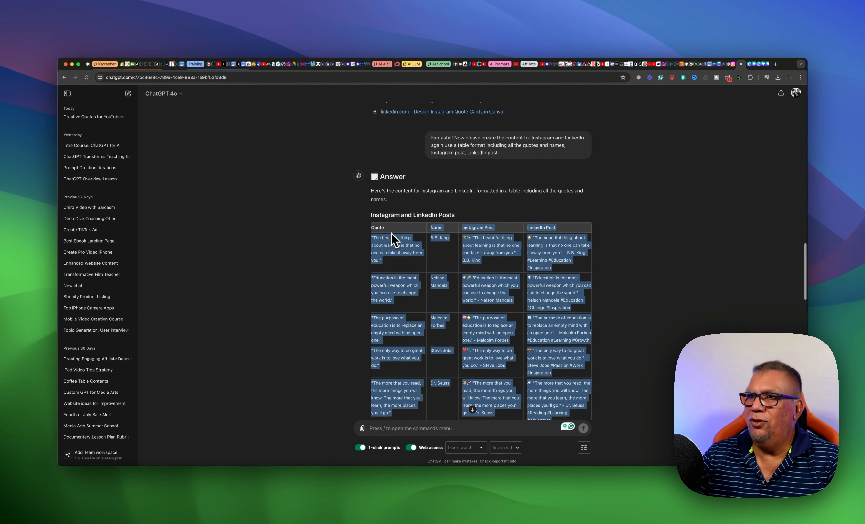
left_click_drag(393, 239, 377, 230)
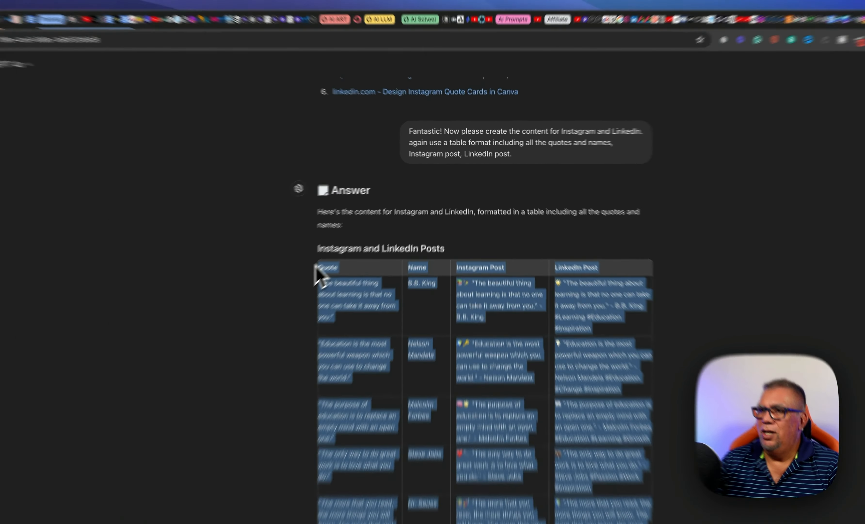
key("super+c")
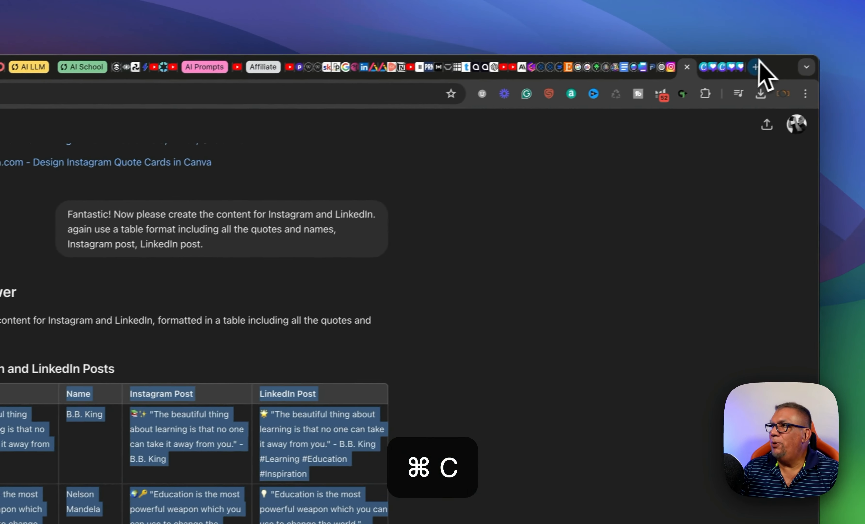
Paste the copied posts table into a new Google Sheets spreadsheet starting at A1, and open the spreadsheet's title for editing
left_click(744, 71)
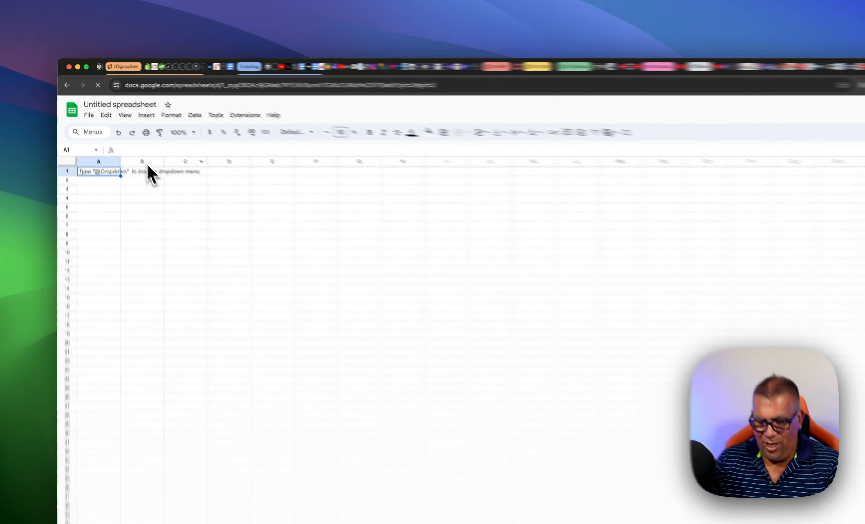
key("super+v")
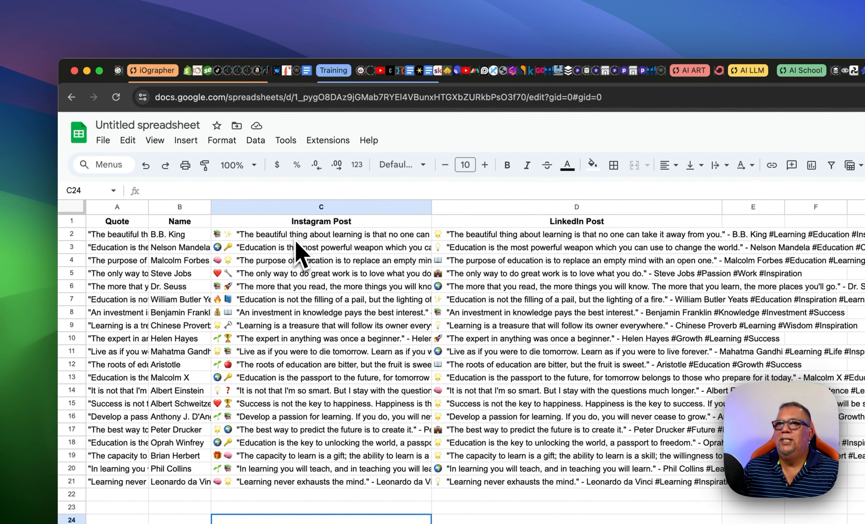
left_click(147, 125)
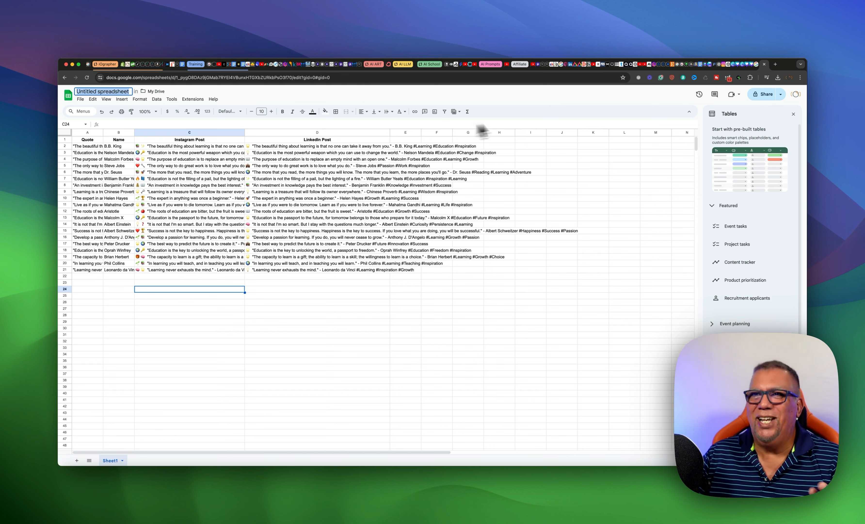
Switch back to the Canva quote design and look through its pages from page 9 onward
left_click(753, 65)
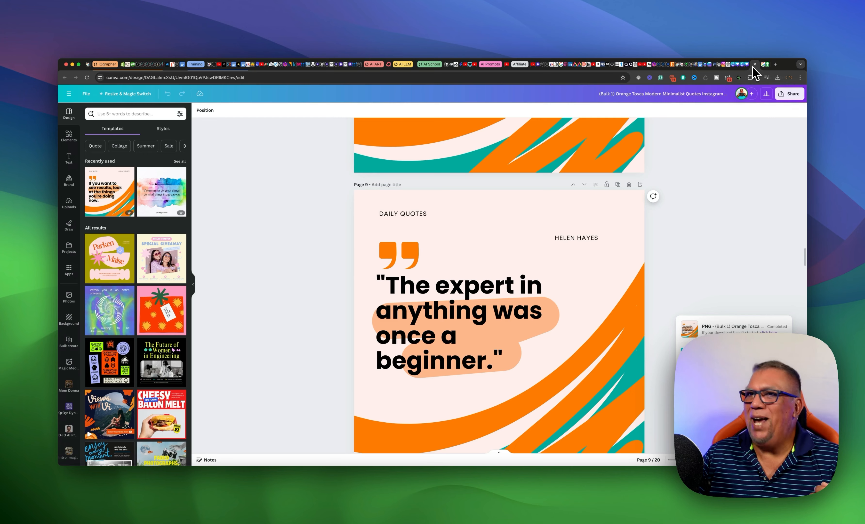
scroll(550, 175, "down", 3)
scroll(551, 176, "down", 20)
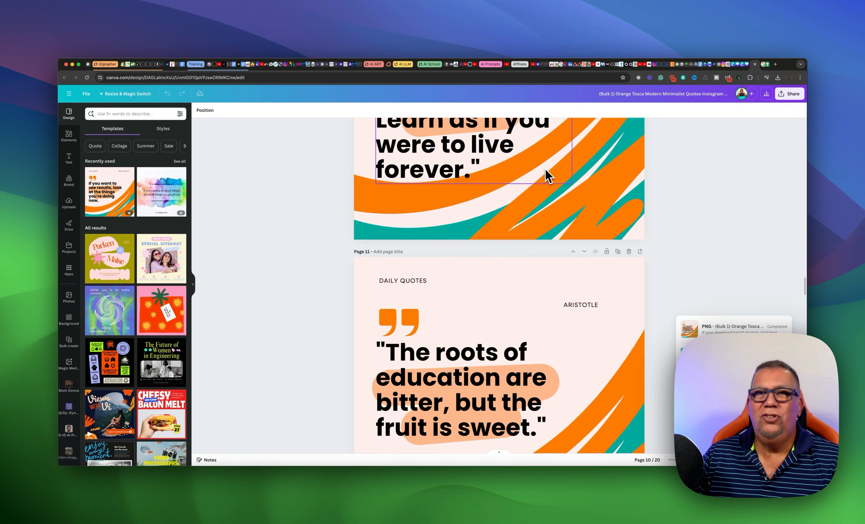
scroll(545, 175, "down", 2)
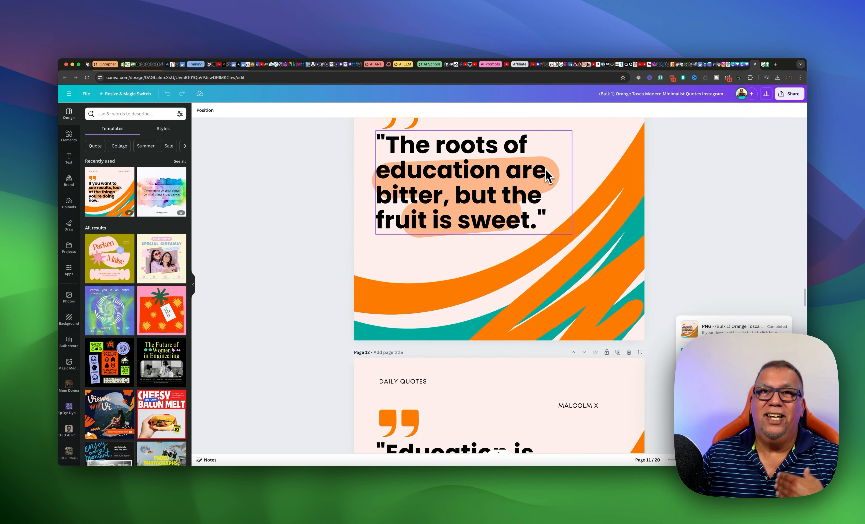
scroll(545, 175, "down", 6)
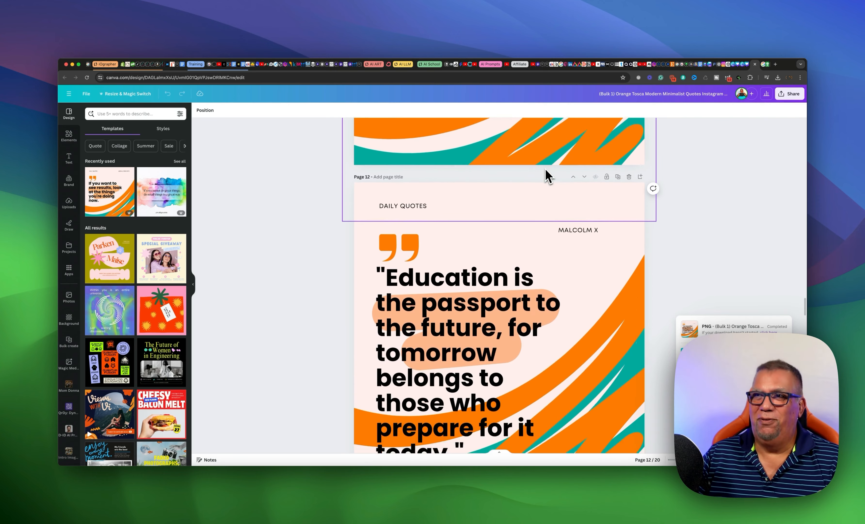
scroll(545, 169, "down", 15)
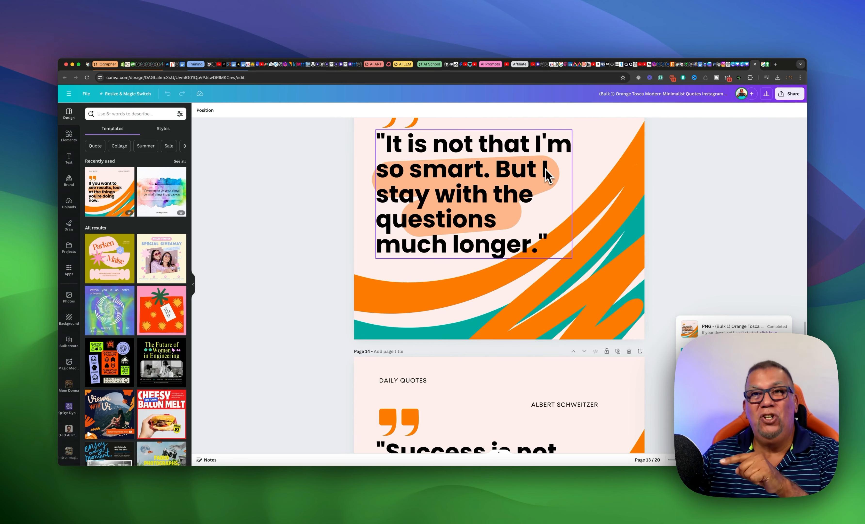